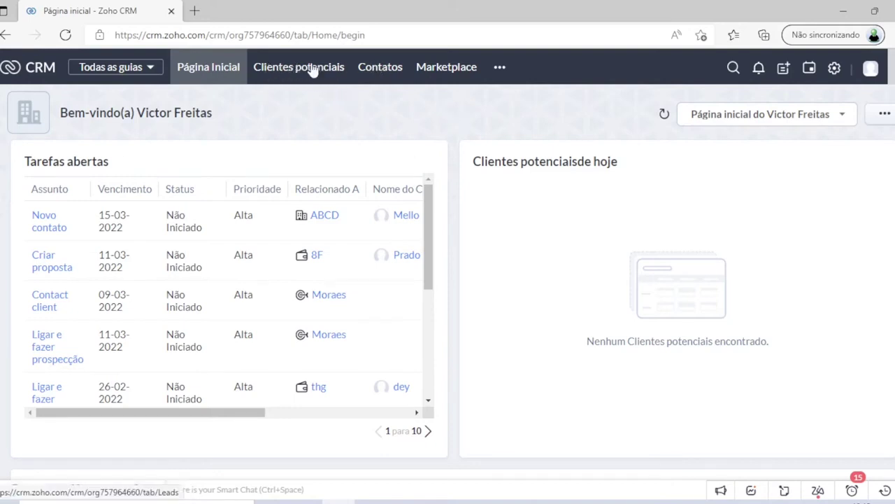
Open the lead from company ZXD in the Clientes potenciais module and examine its detail fields.
{"action": "left_click", "coordinate": [498, 68]}
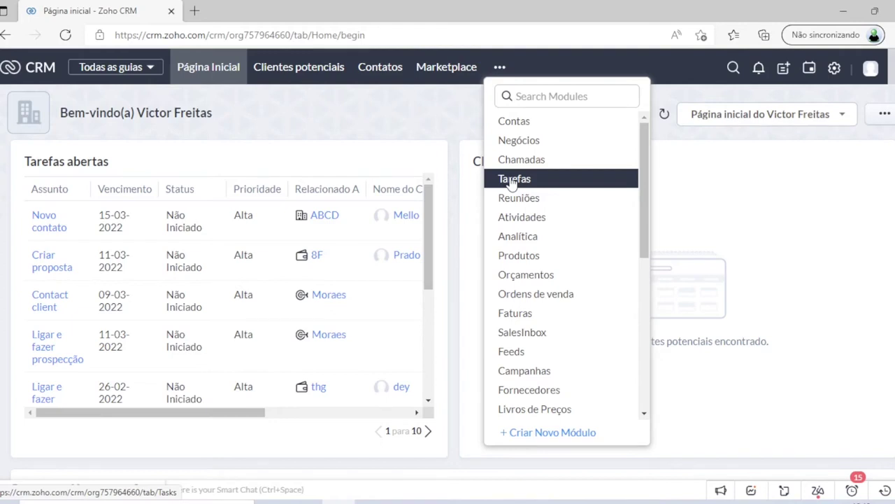
{"action": "left_click", "coordinate": [290, 73]}
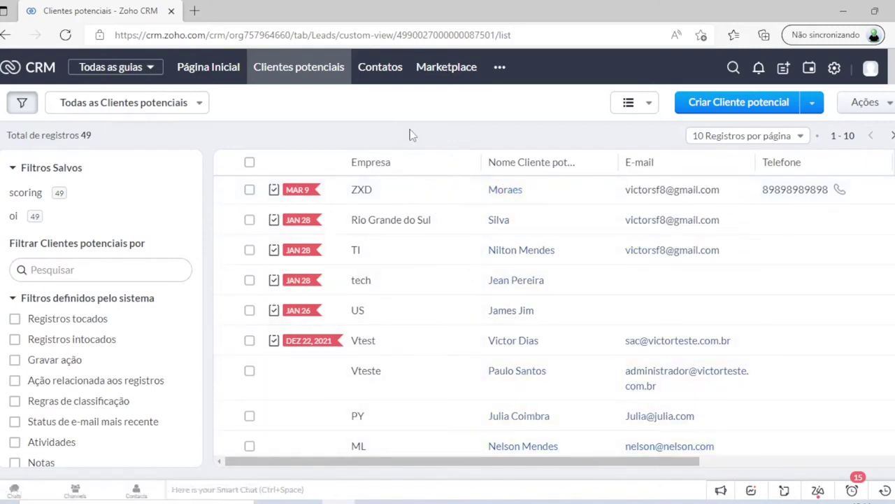
{"action": "left_click", "coordinate": [506, 197]}
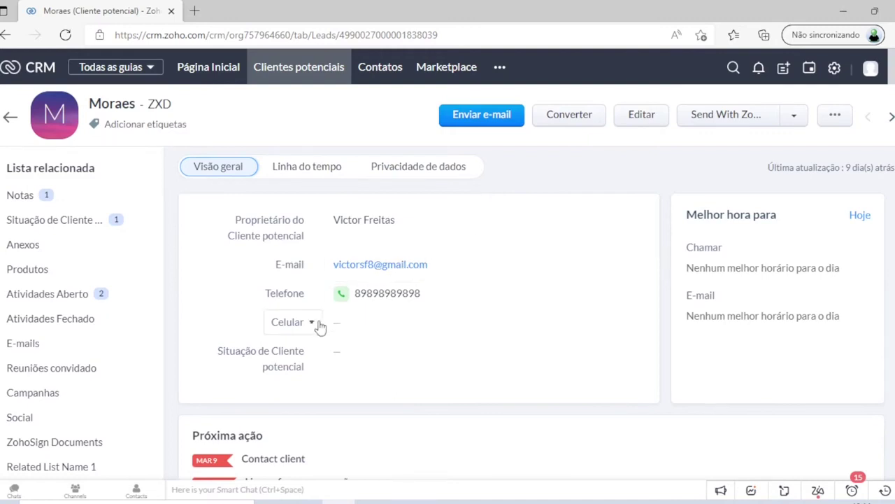
{"action": "scroll", "coordinate": [329, 340], "scroll_direction": "down", "scroll_amount": 1}
{"action": "scroll", "coordinate": [329, 340], "scroll_direction": "down", "scroll_amount": 4}
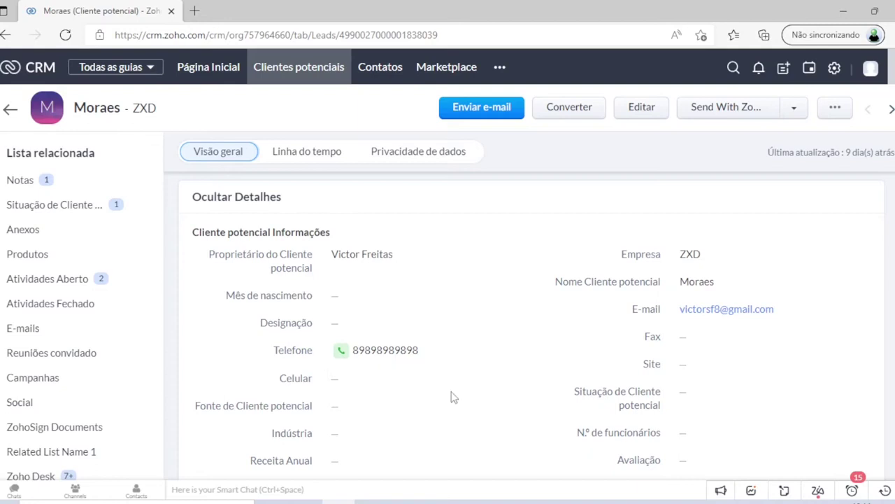
{"action": "scroll", "coordinate": [442, 226], "scroll_direction": "down", "scroll_amount": 1}
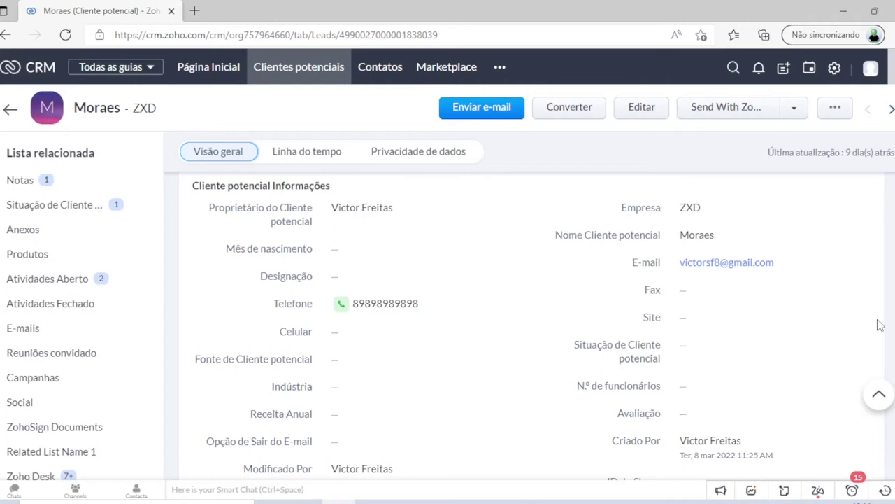
Open the Módulos e campos page under Personalização in the CRM settings.
{"action": "left_click", "coordinate": [835, 70]}
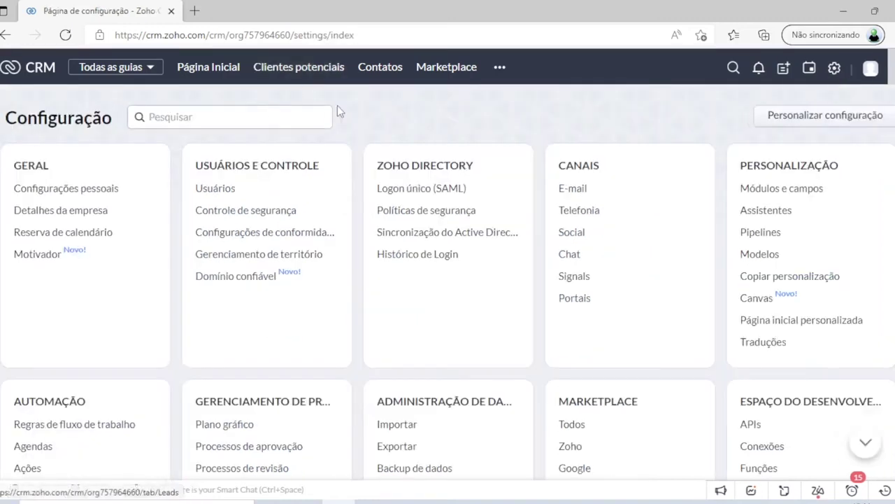
{"action": "left_click_drag", "start_coordinate": [740, 168], "coordinate": [847, 170]}
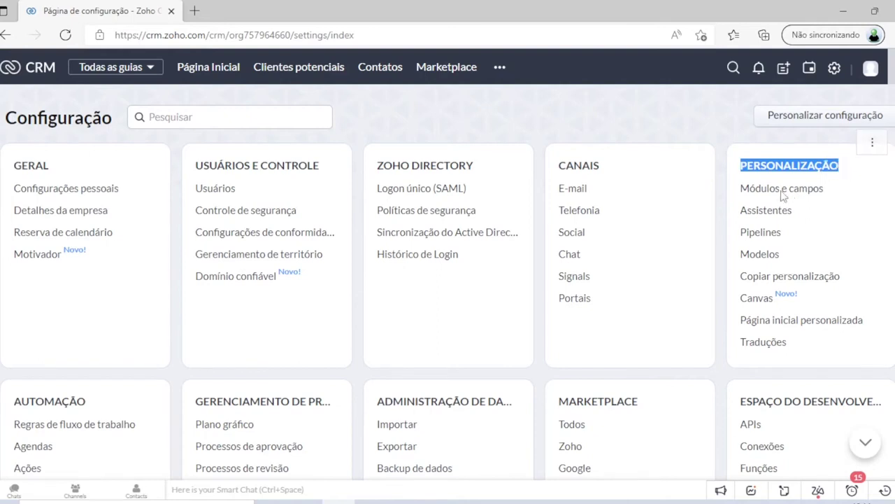
{"action": "left_click", "coordinate": [845, 196]}
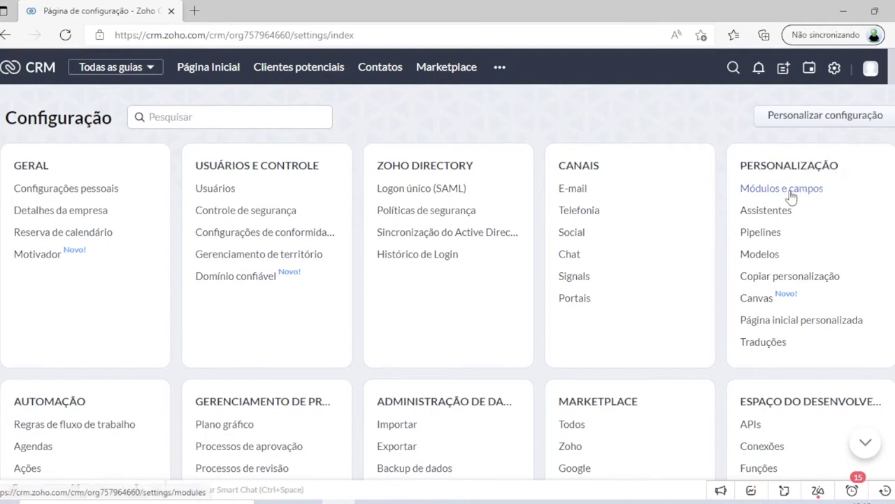
{"action": "left_click", "coordinate": [792, 195]}
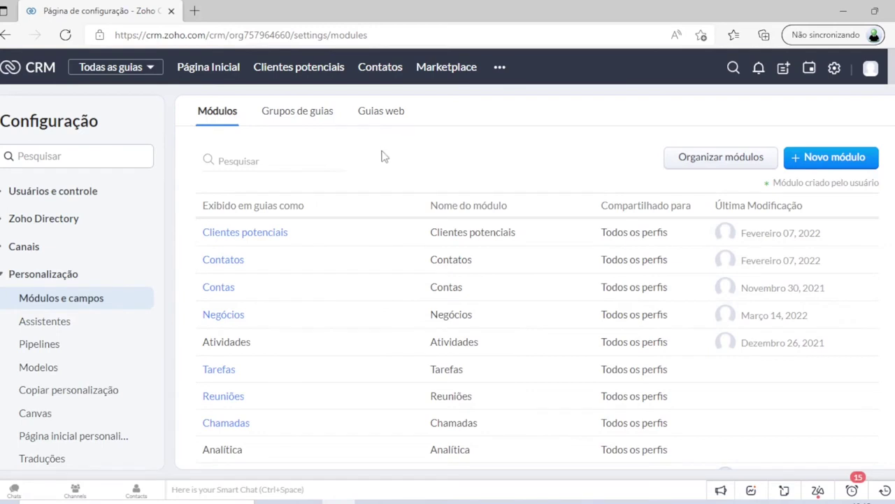
{"action": "left_click", "coordinate": [306, 234]}
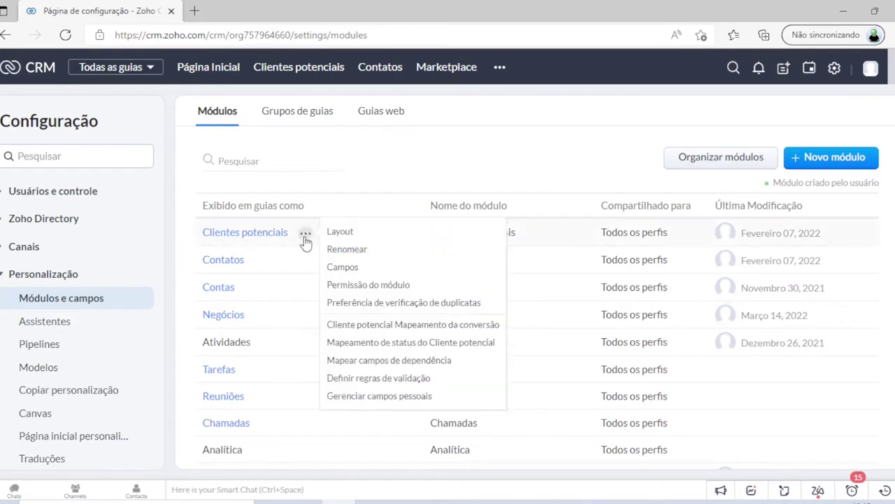
{"action": "left_click", "coordinate": [347, 249]}
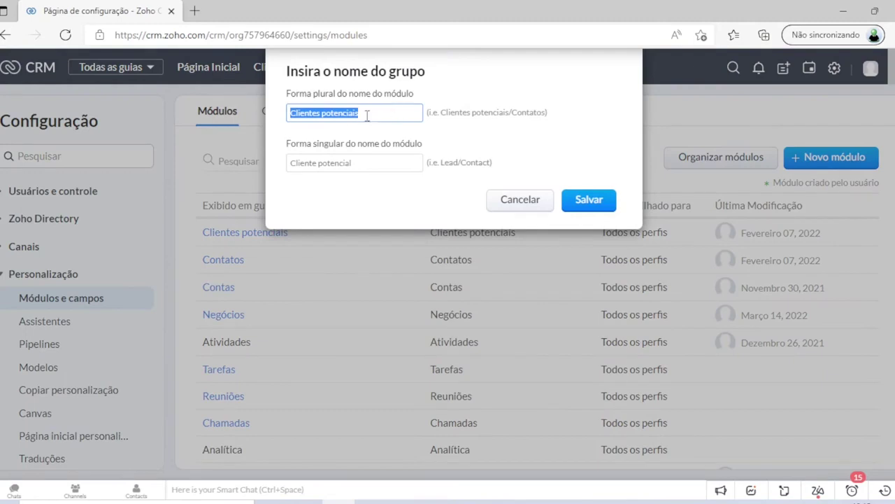
{"action": "left_click", "coordinate": [510, 200]}
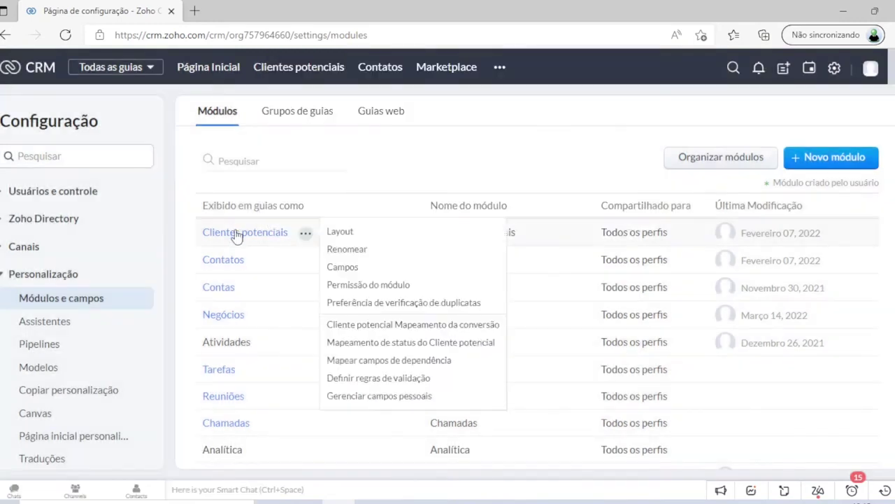
Open the Padrão layout of the Clientes potenciais module for editing.
{"action": "left_click", "coordinate": [237, 234]}
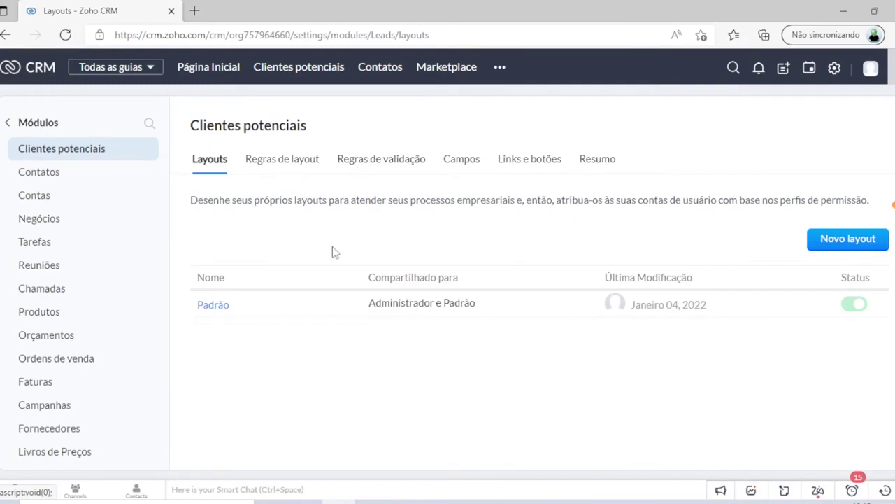
{"action": "left_click", "coordinate": [213, 306]}
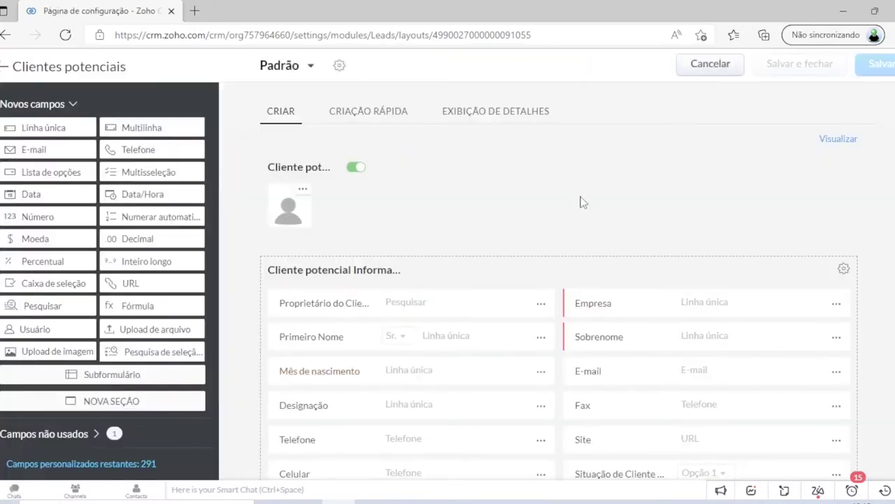
{"action": "scroll", "coordinate": [525, 201], "scroll_direction": "down", "scroll_amount": 2}
{"action": "scroll", "coordinate": [466, 202], "scroll_direction": "up", "scroll_amount": 2}
Examine the available options of the Empresa and Designação fields and the Designação field's properties, leaving them unchanged.
{"action": "left_click", "coordinate": [836, 303]}
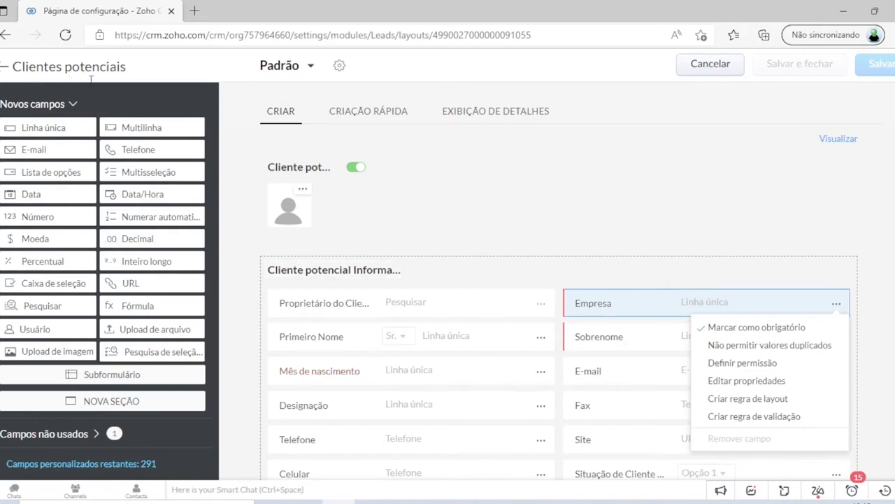
{"action": "left_click", "coordinate": [593, 219]}
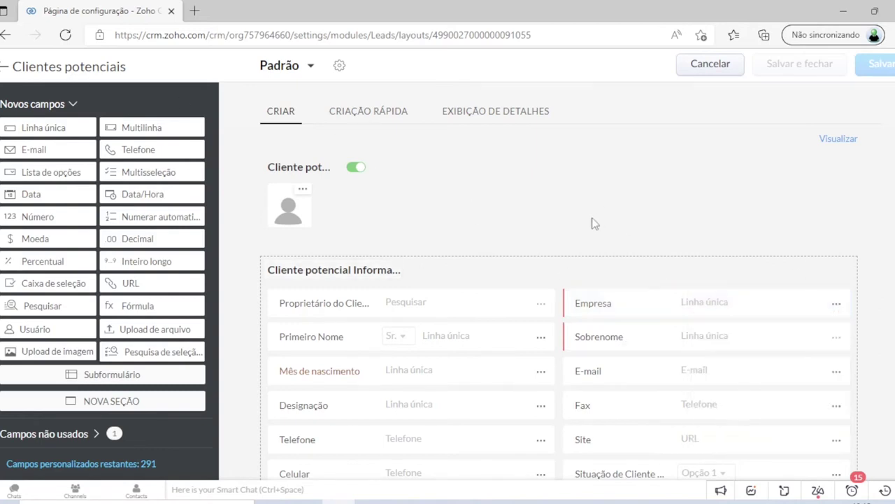
{"action": "scroll", "coordinate": [586, 265], "scroll_direction": "down", "scroll_amount": 2}
{"action": "left_click", "coordinate": [540, 299]}
{"action": "left_click", "coordinate": [455, 374]}
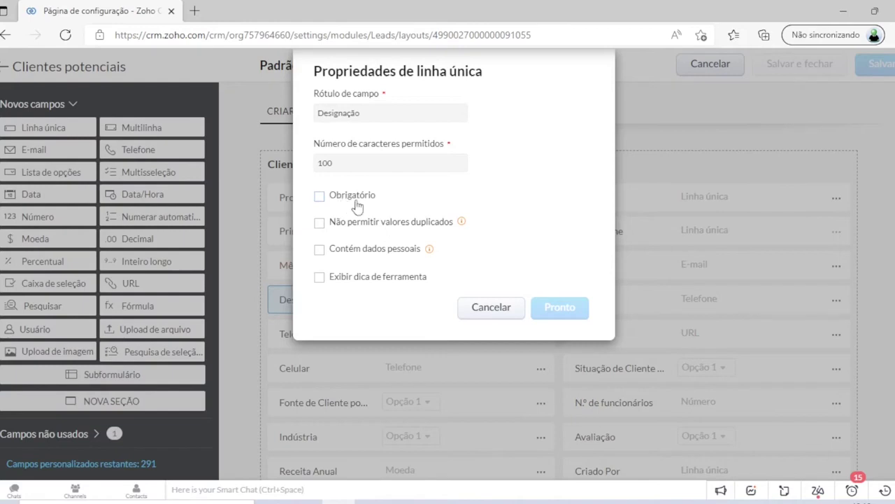
{"action": "key", "text": "Escape"}
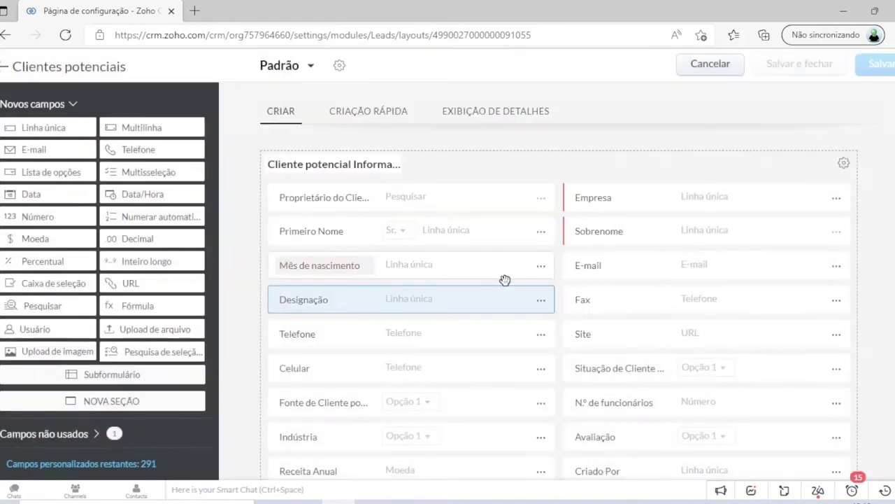
{"action": "left_click", "coordinate": [541, 301]}
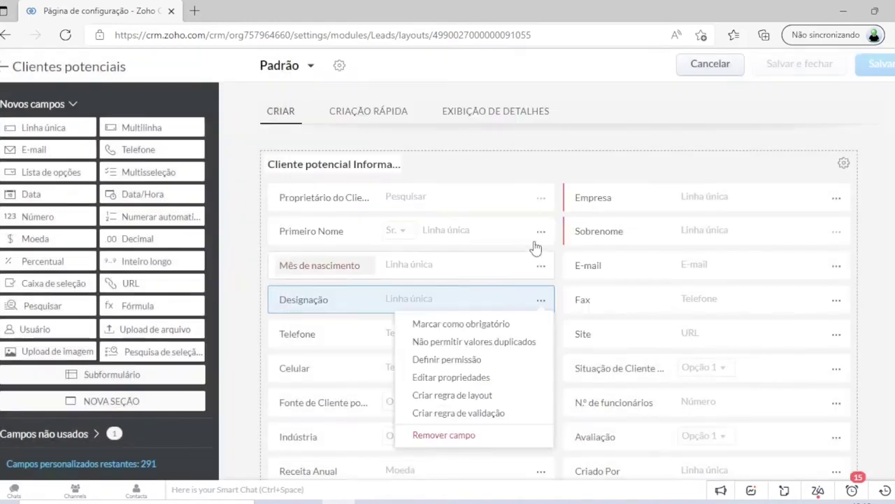
{"action": "left_click", "coordinate": [541, 138]}
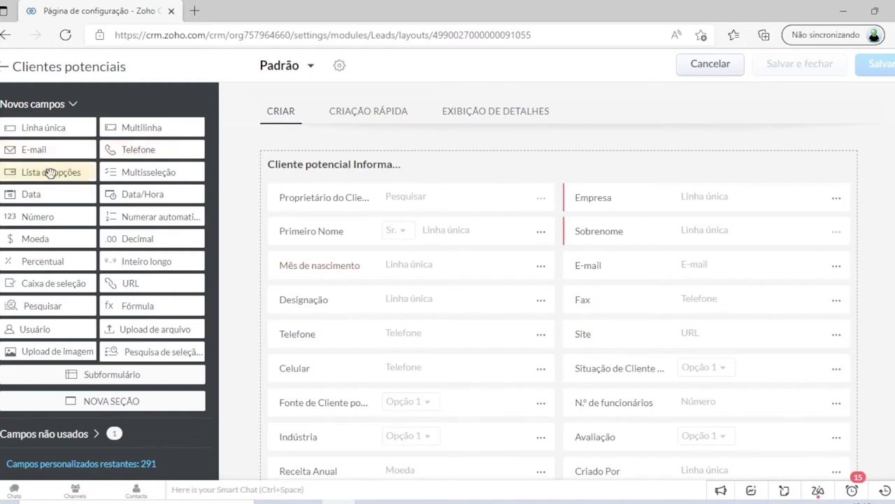
Add a Lista de opções field below Primeiro Nome and label it "Teste".
{"action": "left_click_drag", "start_coordinate": [46, 174], "coordinate": [316, 263]}
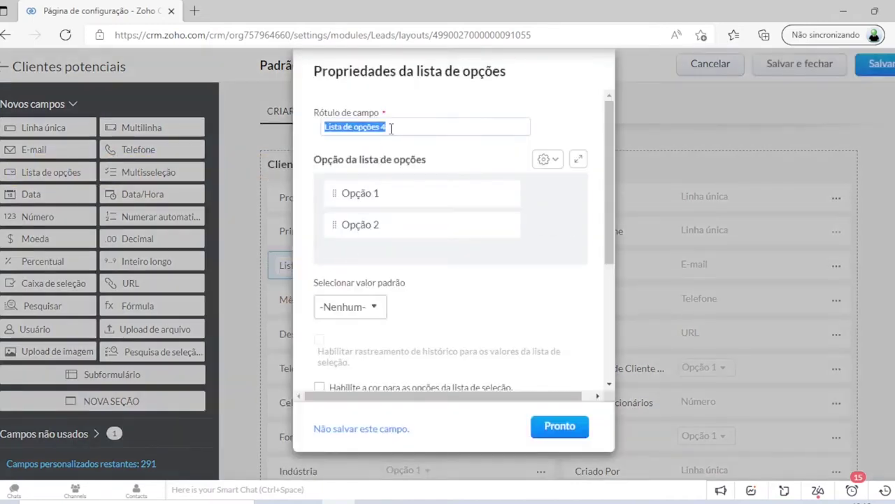
{"action": "key", "text": "BackSpace"}
{"action": "type", "text": "Teste"}
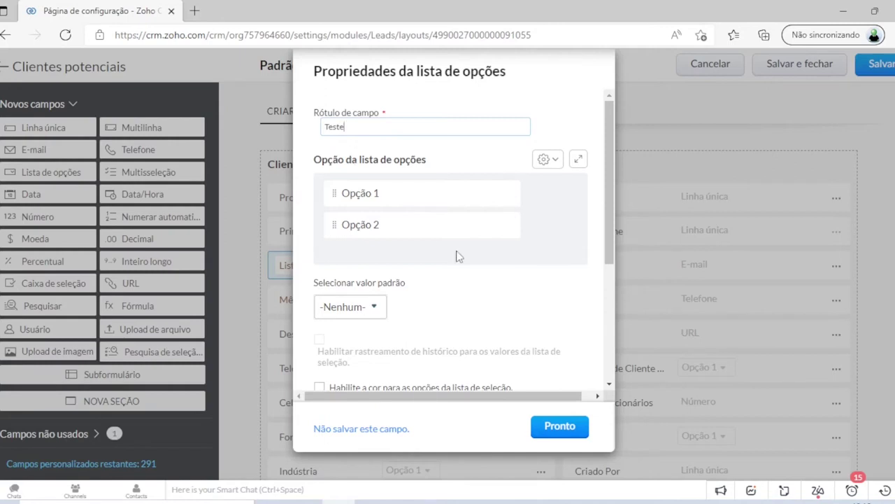
Rename the list's first option as "Twiteer" and its second option as "Site".
{"action": "left_click_drag", "start_coordinate": [384, 190], "coordinate": [340, 192]}
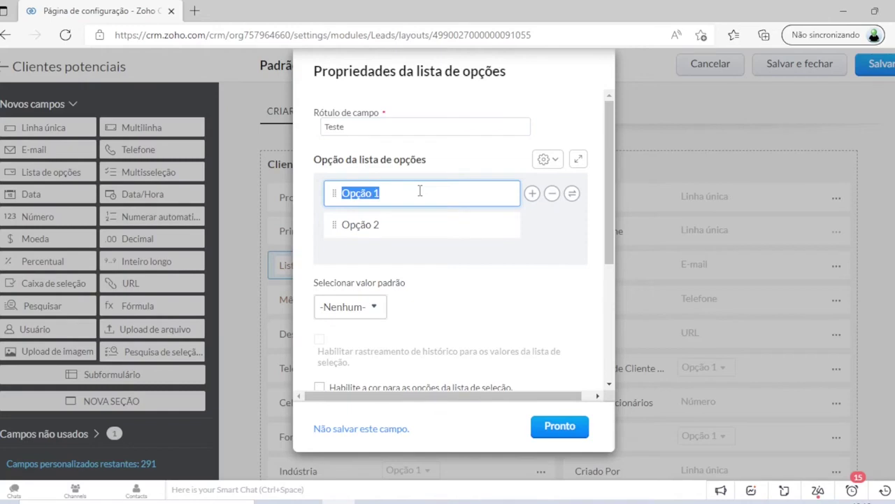
{"action": "type", "text": "T"}
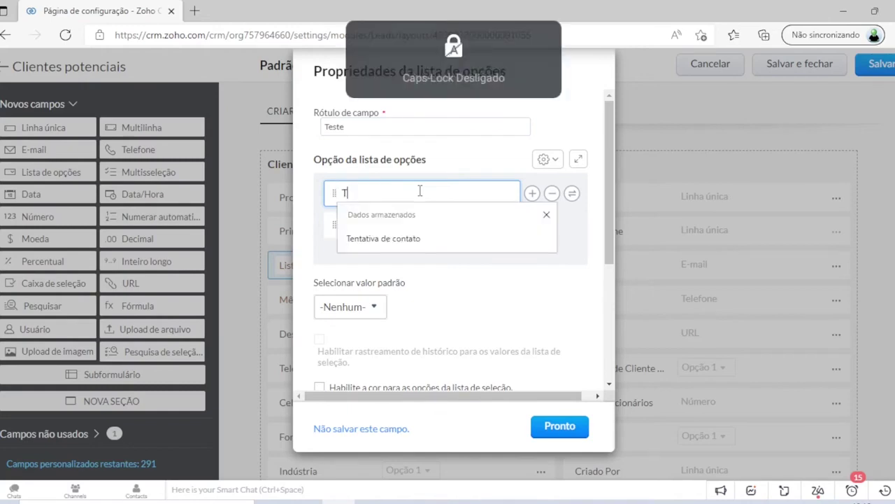
{"action": "type", "text": "witeer"}
{"action": "left_click", "coordinate": [375, 224]}
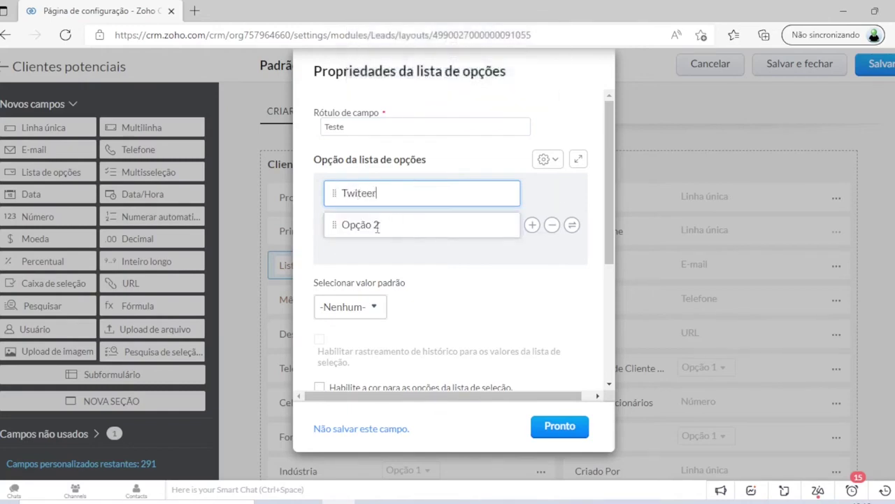
{"action": "left_click_drag", "start_coordinate": [394, 225], "coordinate": [334, 224]}
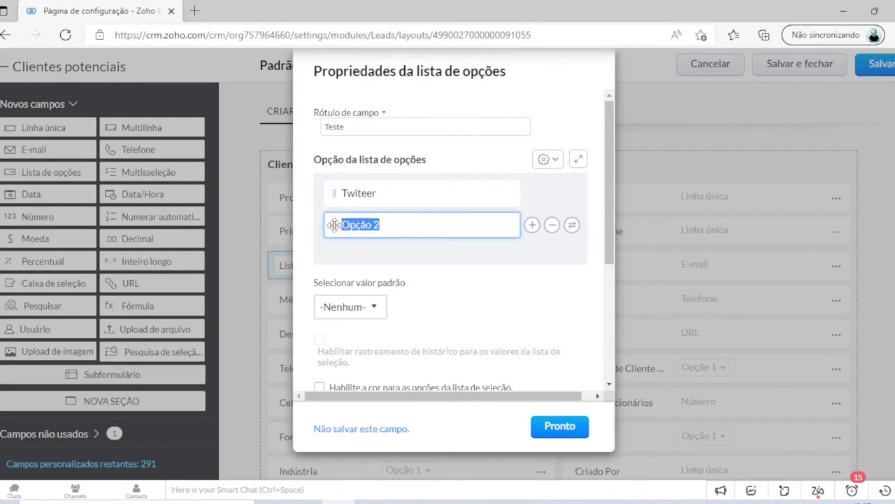
{"action": "key", "text": "Caps_Lock"}
{"action": "type", "text": "S"}
{"action": "key", "text": "Caps_Lock"}
{"action": "type", "text": "ite"}
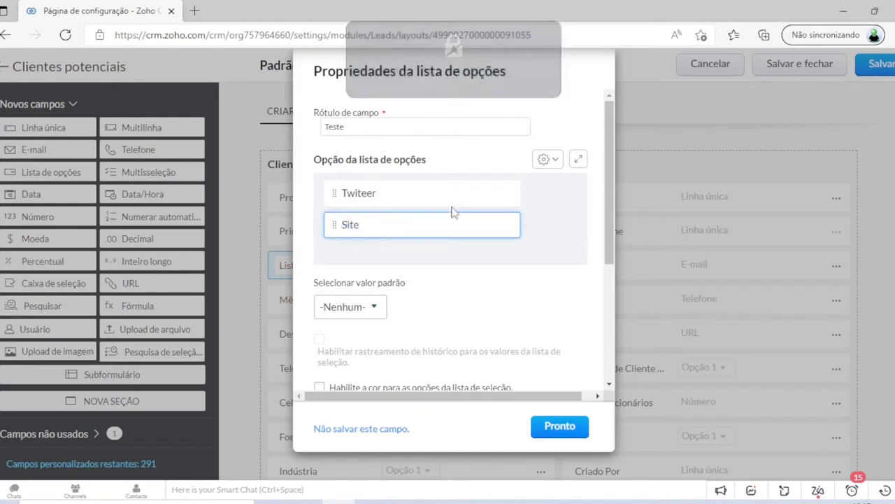
Add a third option "Facebook" to the list and confirm the field's properties.
{"action": "left_click", "coordinate": [533, 225]}
{"action": "key", "text": "Caps_Lock"}
{"action": "type", "text": "F"}
{"action": "key", "text": "Caps_Lock"}
{"action": "type", "text": "acebook"}
{"action": "scroll", "coordinate": [443, 250], "scroll_direction": "down", "scroll_amount": 1}
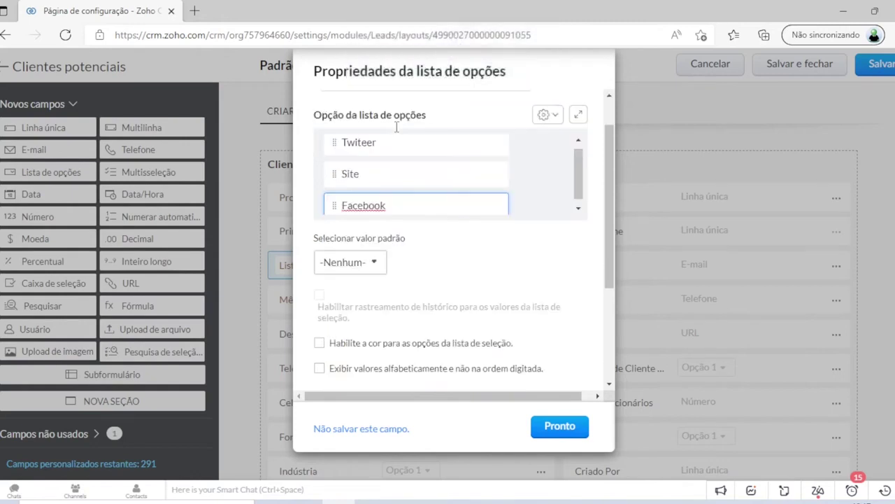
{"action": "scroll", "coordinate": [400, 132], "scroll_direction": "up", "scroll_amount": 1}
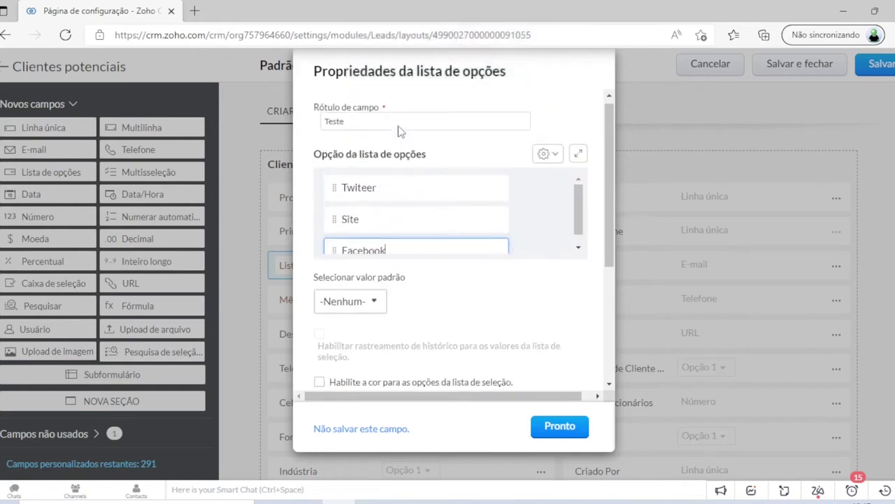
{"action": "scroll", "coordinate": [457, 248], "scroll_direction": "down", "scroll_amount": 1}
{"action": "scroll", "coordinate": [472, 355], "scroll_direction": "down", "scroll_amount": 3}
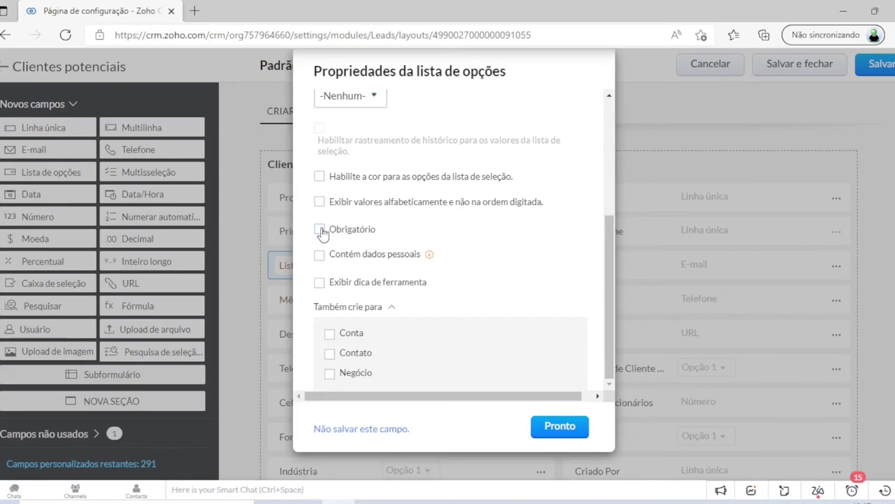
{"action": "left_click", "coordinate": [551, 426]}
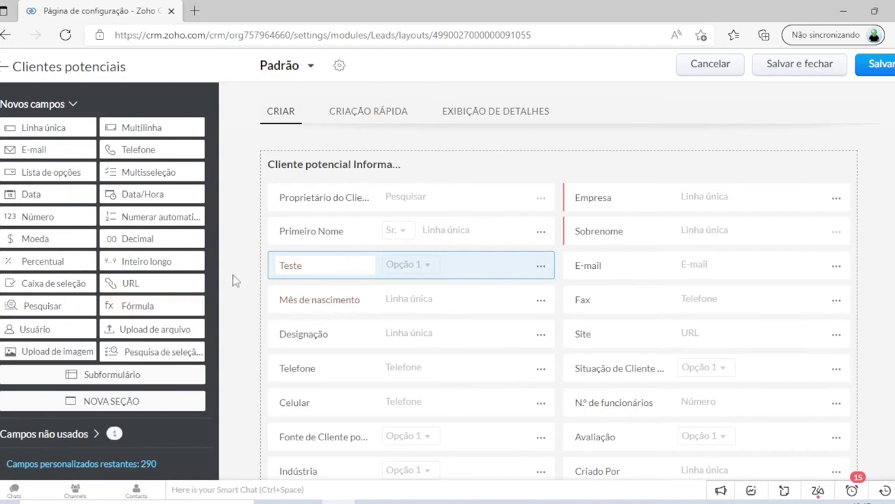
Add a subform below the Descrição Informações section and a new section beneath the subform, keeping their default names.
{"action": "scroll", "coordinate": [246, 326], "scroll_direction": "down", "scroll_amount": 8}
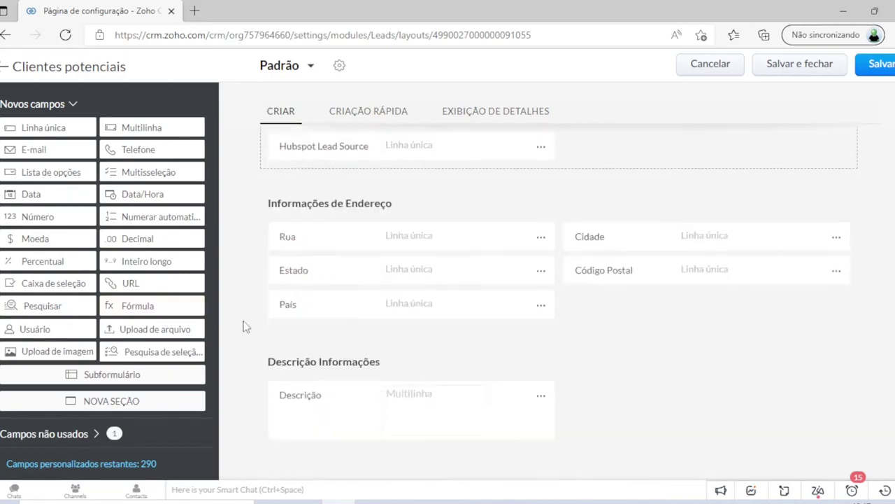
{"action": "left_click_drag", "start_coordinate": [112, 374], "coordinate": [378, 354]}
{"action": "left_click_drag", "start_coordinate": [168, 406], "coordinate": [434, 414]}
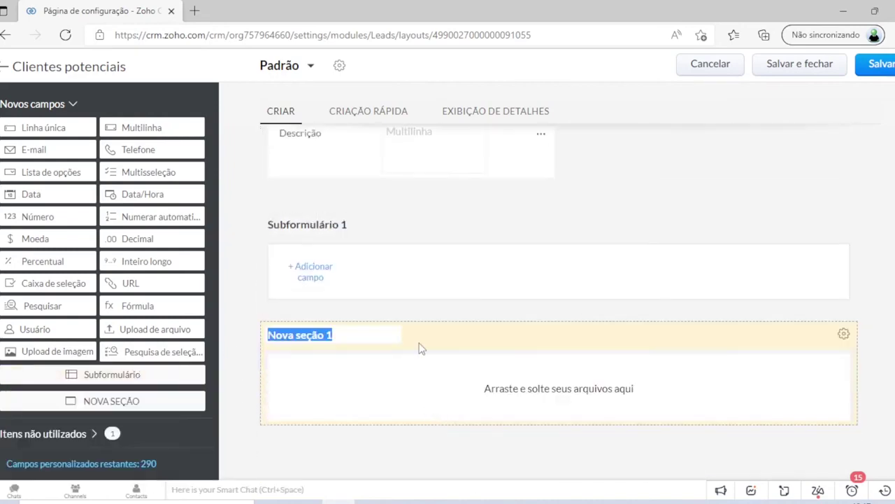
{"action": "left_click", "coordinate": [402, 393]}
Save the Padrão layout and return to the list of Clientes potenciais layouts.
{"action": "scroll", "coordinate": [402, 393], "scroll_direction": "up", "scroll_amount": 10}
{"action": "left_click", "coordinate": [874, 64]}
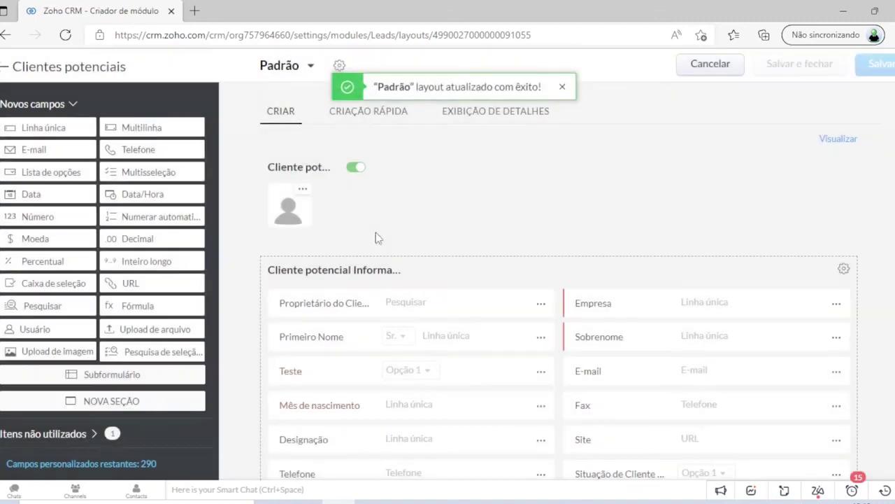
{"action": "left_click", "coordinate": [731, 64]}
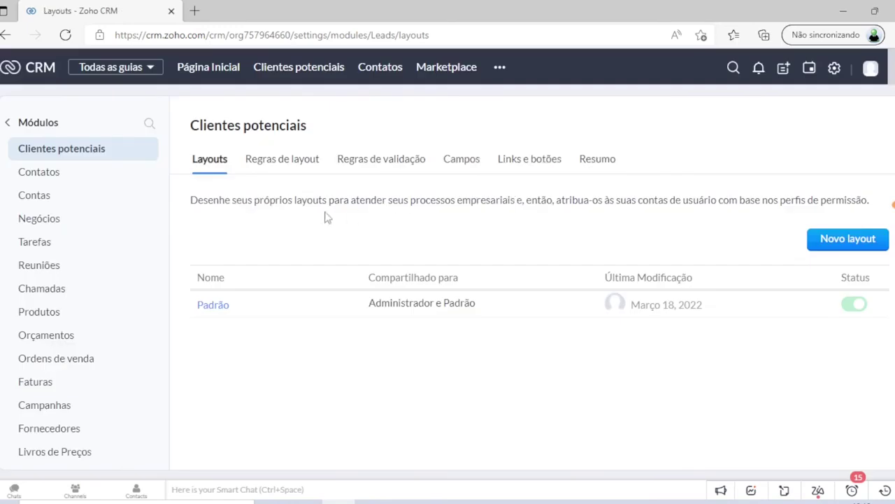
Return from the Clientes potenciais layouts to the list of all modules.
{"action": "left_click", "coordinate": [9, 127]}
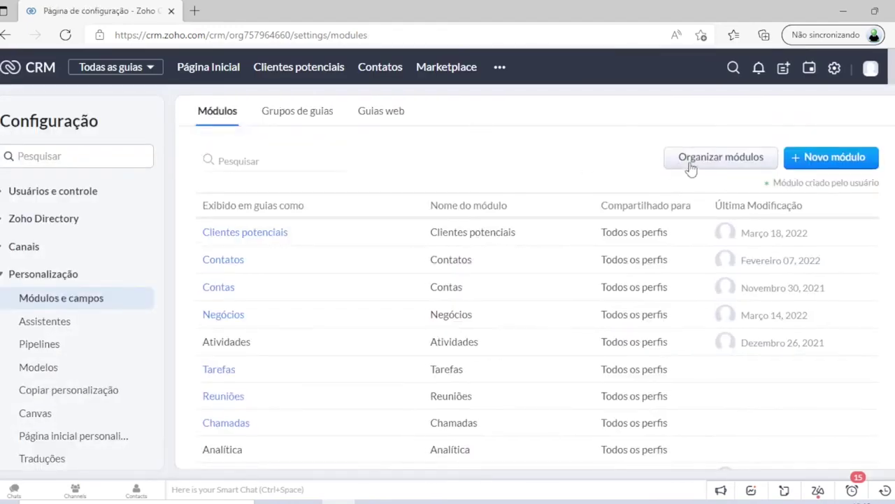
Try to move the Analítica module directly below Página Inicial in the module order.
{"action": "left_click", "coordinate": [692, 168]}
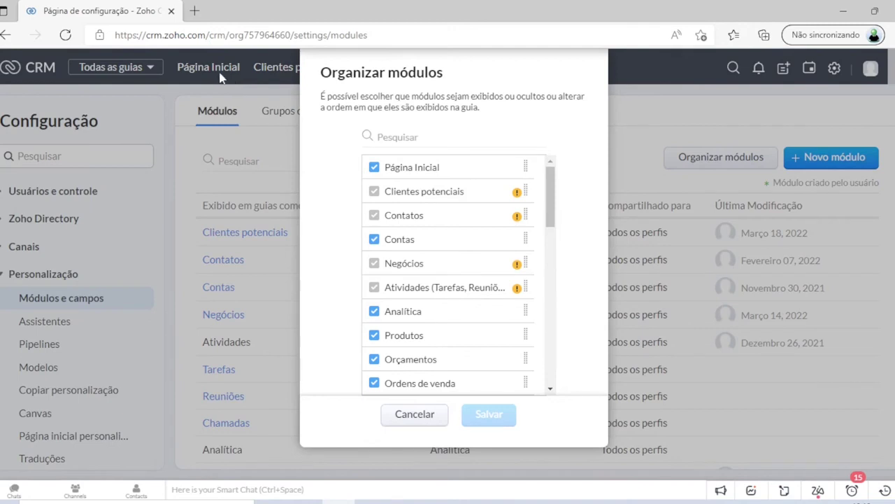
{"action": "mouse_move", "coordinate": [412, 169]}
{"action": "left_mouse_down"}
{"action": "mouse_move", "coordinate": [414, 303]}
{"action": "mouse_move", "coordinate": [399, 166]}
{"action": "left_mouse_up"}
{"action": "left_click_drag", "start_coordinate": [398, 312], "coordinate": [407, 183]}
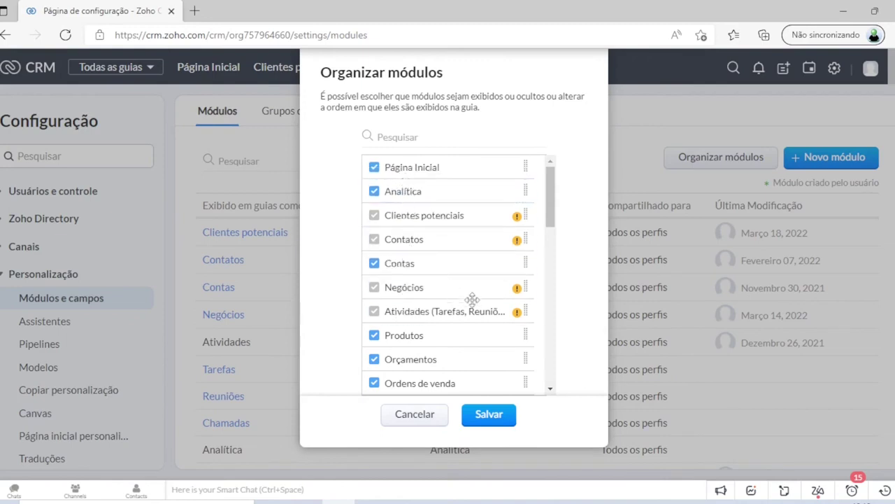
Try to hide the Orçamentos module, and discard all changes to the module organization.
{"action": "scroll", "coordinate": [470, 301], "scroll_direction": "down", "scroll_amount": 2}
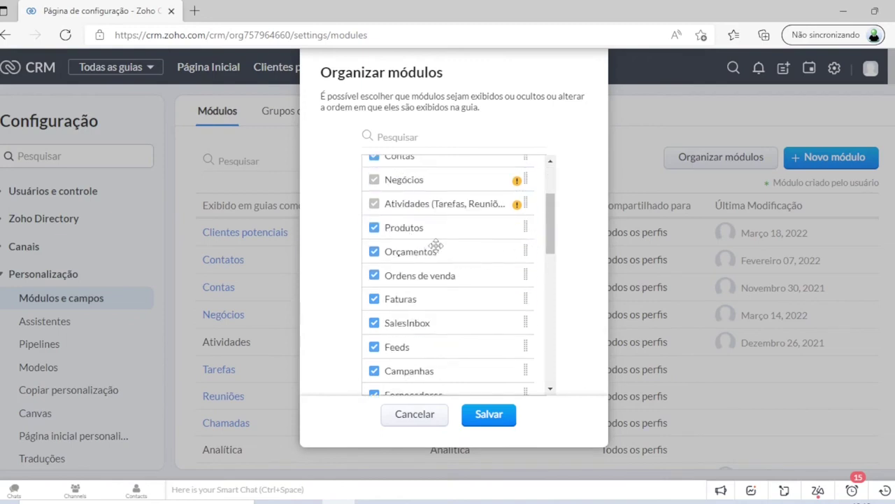
{"action": "left_click", "coordinate": [374, 252]}
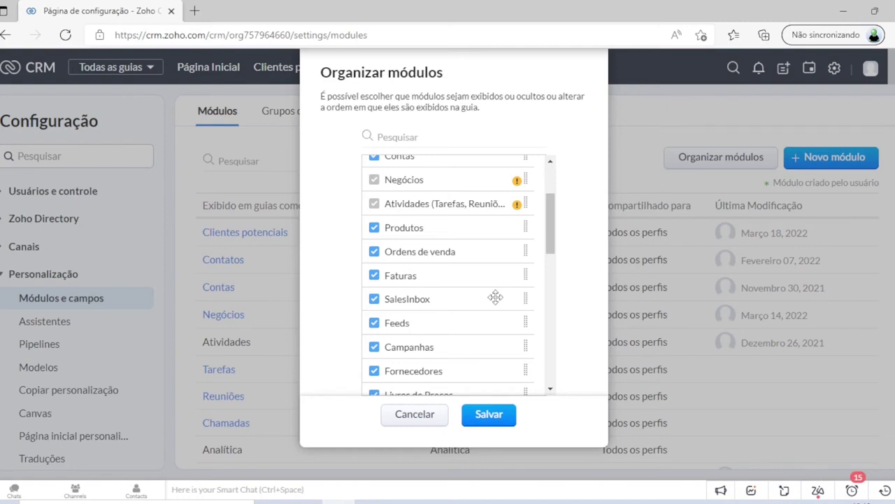
{"action": "scroll", "coordinate": [488, 289], "scroll_direction": "down", "scroll_amount": 2}
{"action": "scroll", "coordinate": [487, 289], "scroll_direction": "up", "scroll_amount": 3}
{"action": "scroll", "coordinate": [487, 289], "scroll_direction": "up", "scroll_amount": 1}
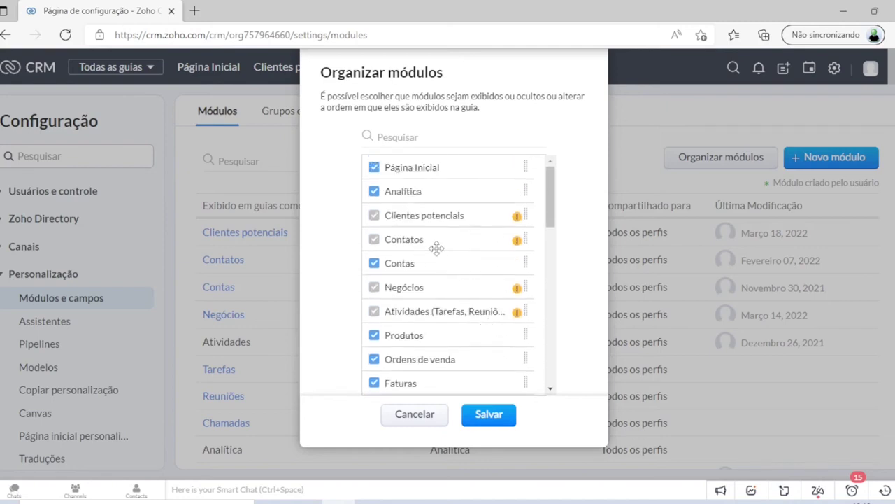
{"action": "left_click_drag", "start_coordinate": [420, 226], "coordinate": [389, 246]}
{"action": "left_click", "coordinate": [415, 414]}
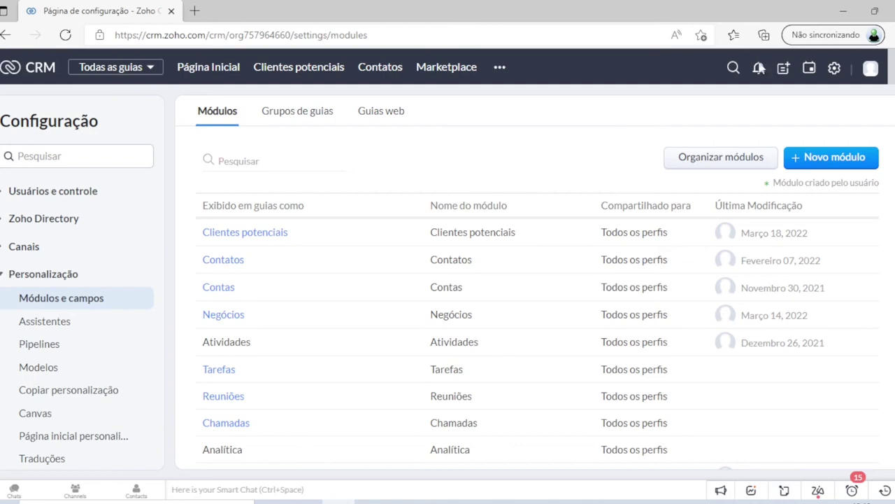
Start a new module and set the plural form of its name to "Módulo customizado".
{"action": "left_click", "coordinate": [829, 161]}
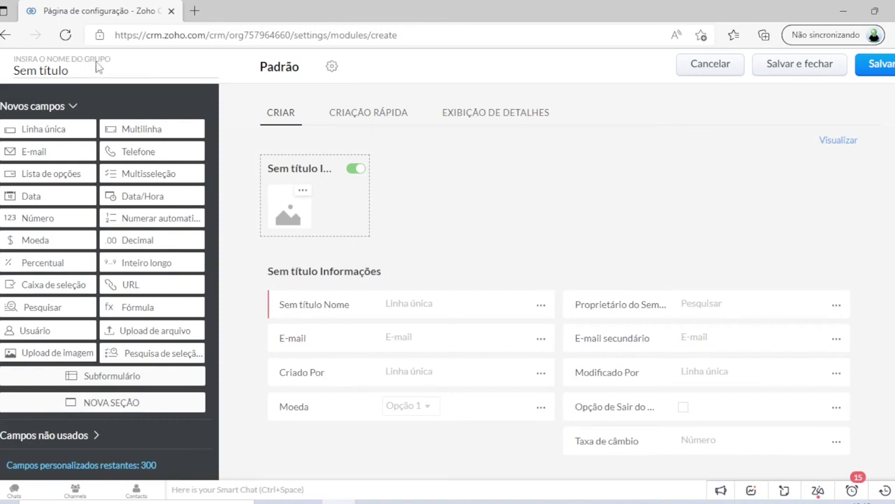
{"action": "left_click", "coordinate": [56, 79]}
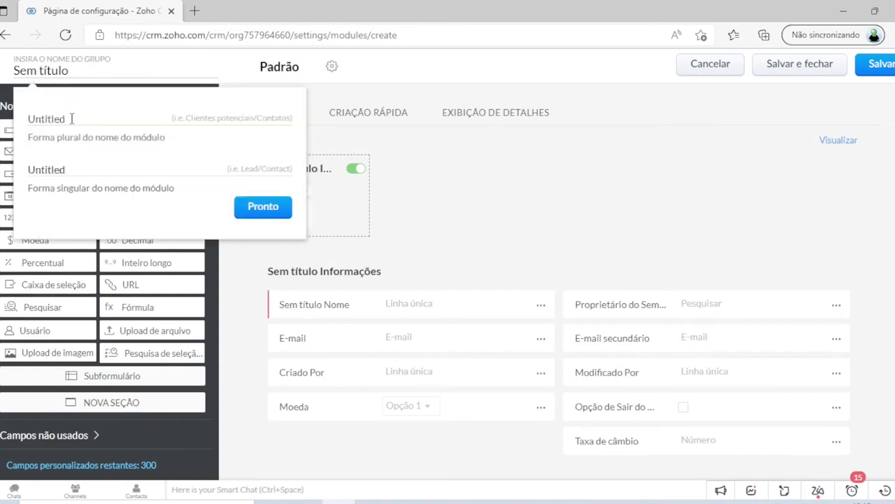
{"action": "key", "text": "Caps_Lock"}
{"action": "type", "text": "M"}
{"action": "key", "text": "Caps_Lock"}
{"action": "type", "text": "ódulo customizado"}
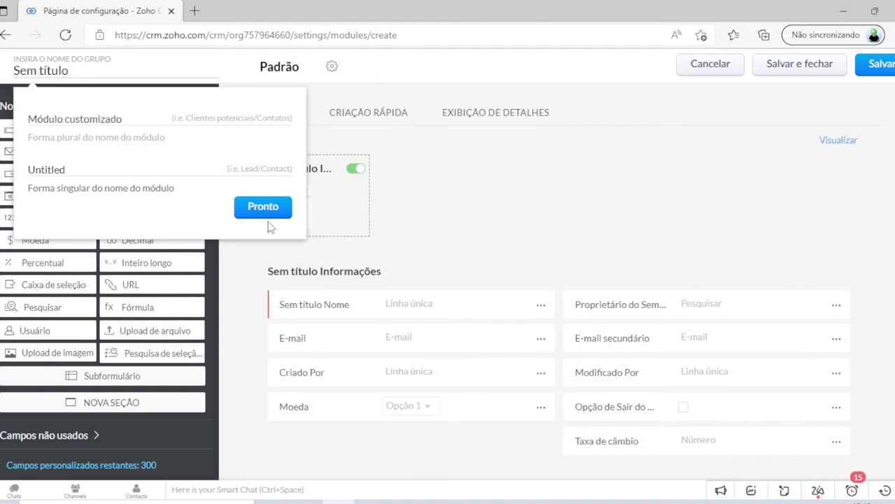
{"action": "left_click", "coordinate": [266, 212]}
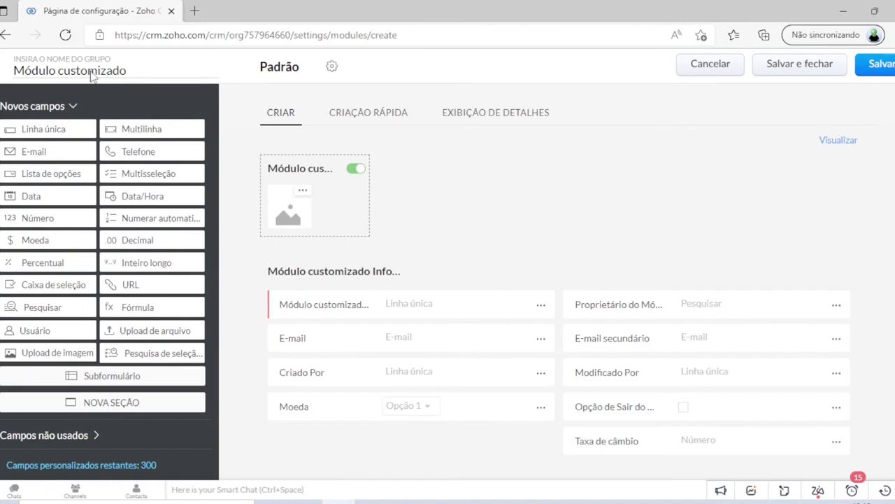
Add a Data/Hora field named "Data" below Moeda in the module's information section.
{"action": "scroll", "coordinate": [420, 222], "scroll_direction": "down", "scroll_amount": 1}
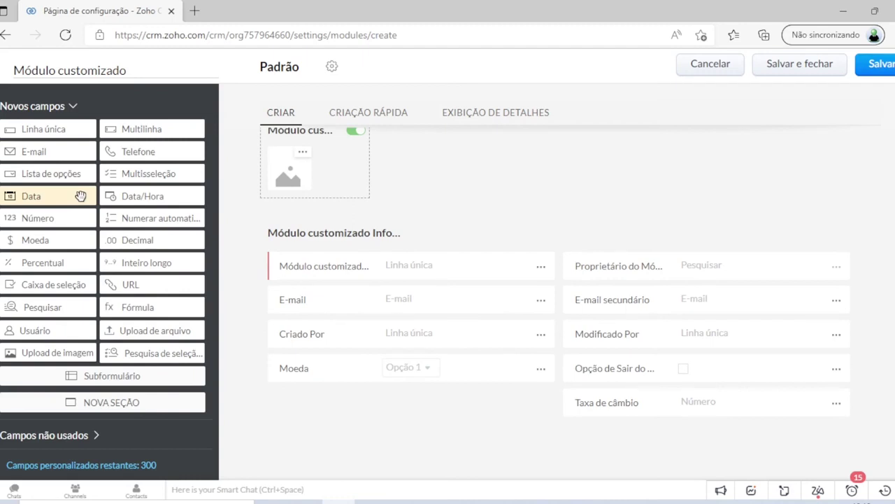
{"action": "left_click_drag", "start_coordinate": [160, 196], "coordinate": [326, 400]}
{"action": "left_click", "coordinate": [343, 402]}
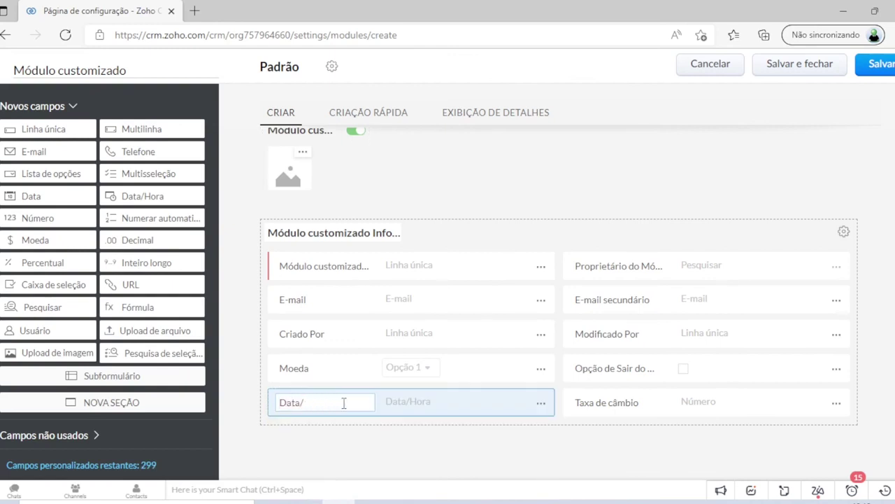
{"action": "left_click", "coordinate": [432, 457]}
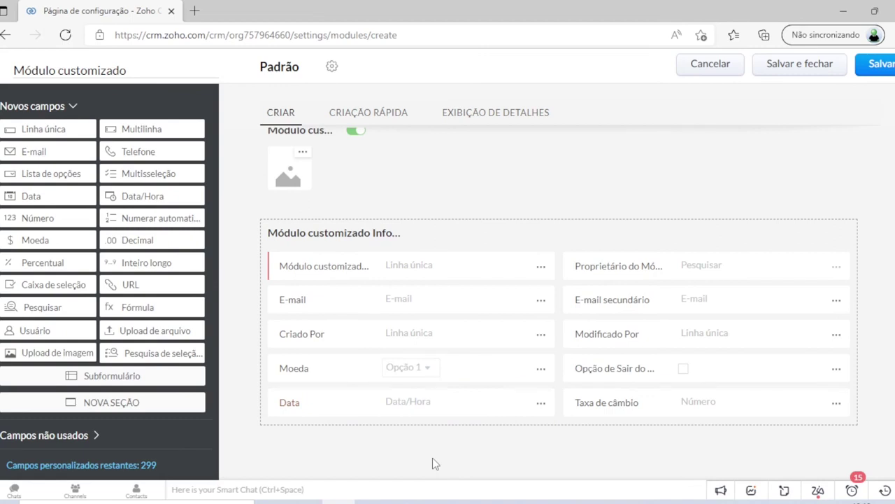
{"action": "left_click", "coordinate": [543, 404]}
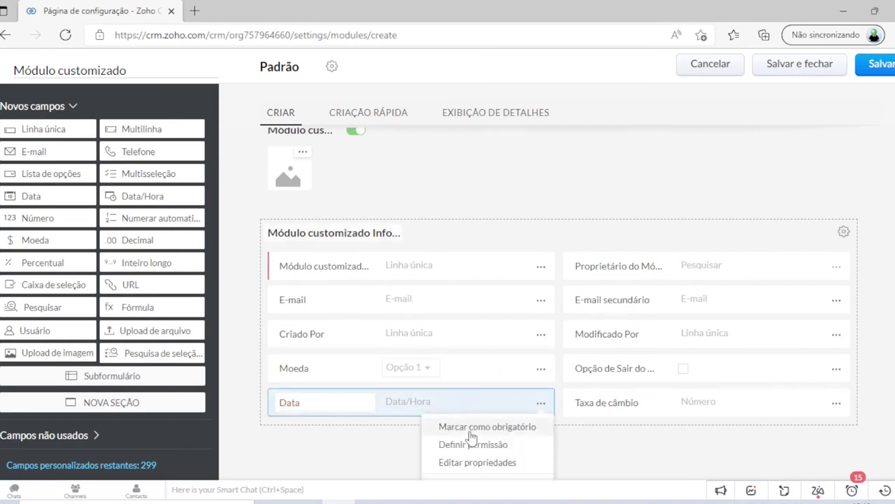
{"action": "left_click", "coordinate": [489, 186]}
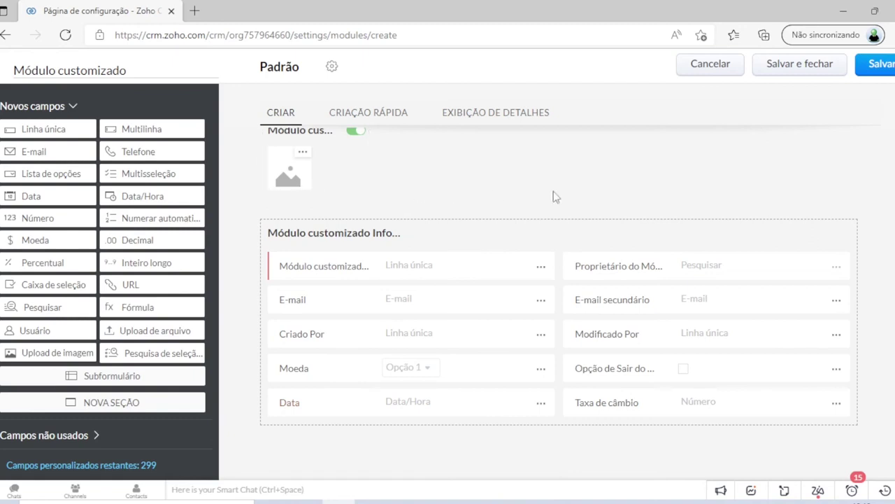
Save the new module with access for the Administrador profile only and return to the list of modules.
{"action": "left_click", "coordinate": [871, 66]}
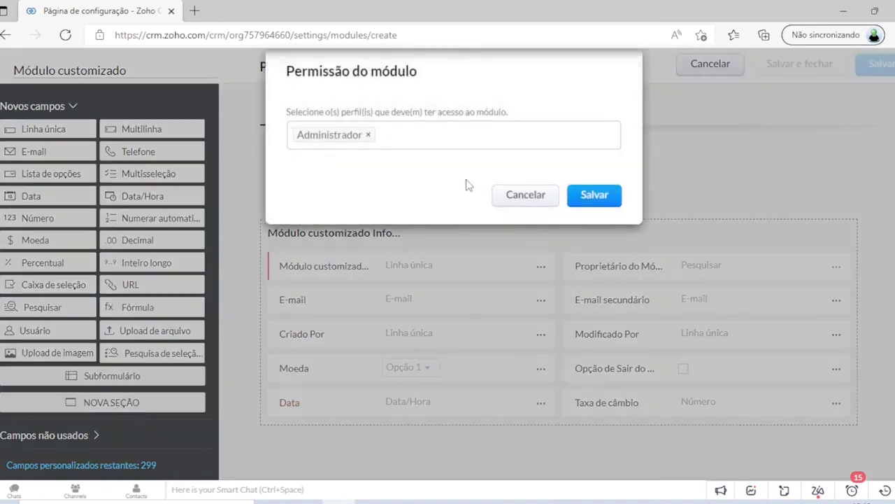
{"action": "left_click", "coordinate": [395, 135]}
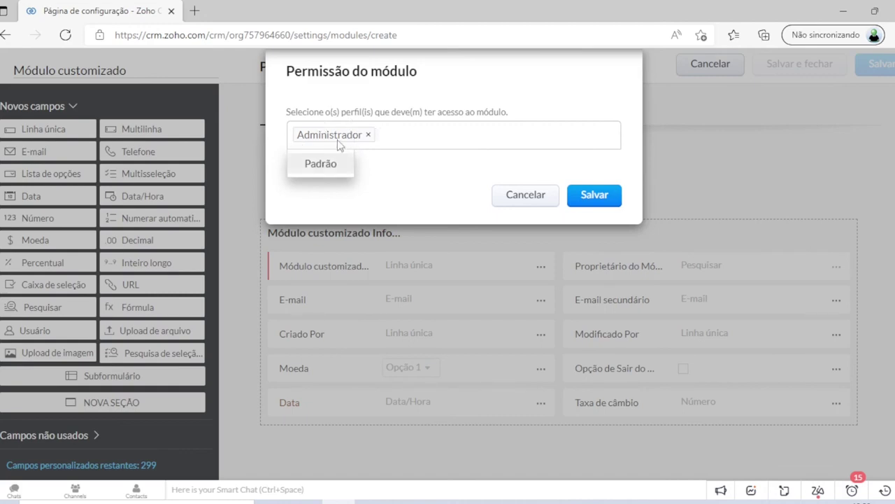
{"action": "left_click", "coordinate": [417, 180]}
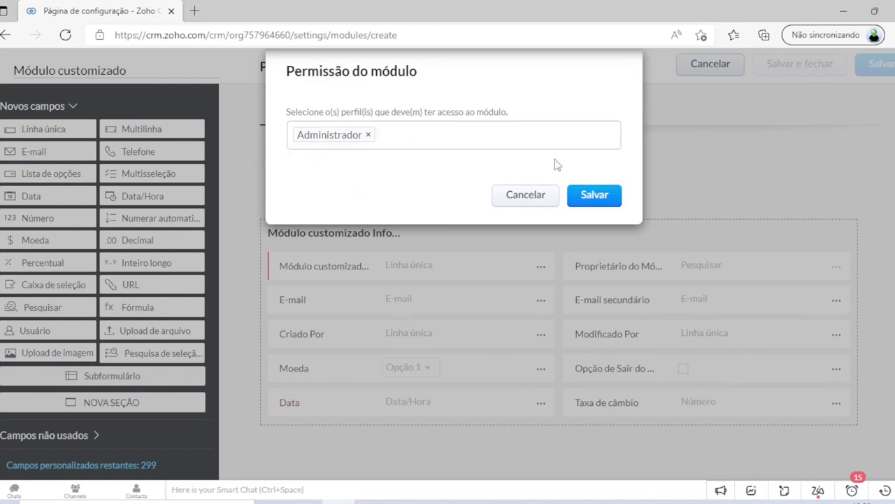
{"action": "left_click", "coordinate": [594, 194]}
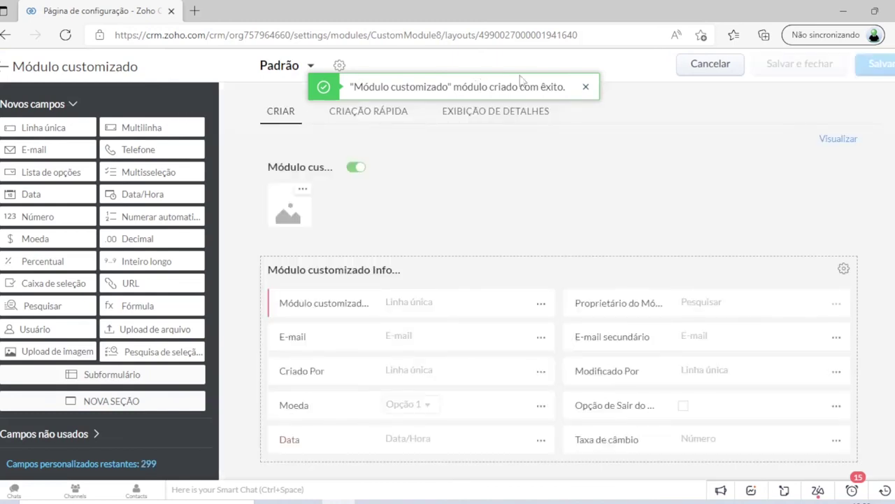
{"action": "left_click", "coordinate": [682, 70]}
{"action": "left_click", "coordinate": [4, 123]}
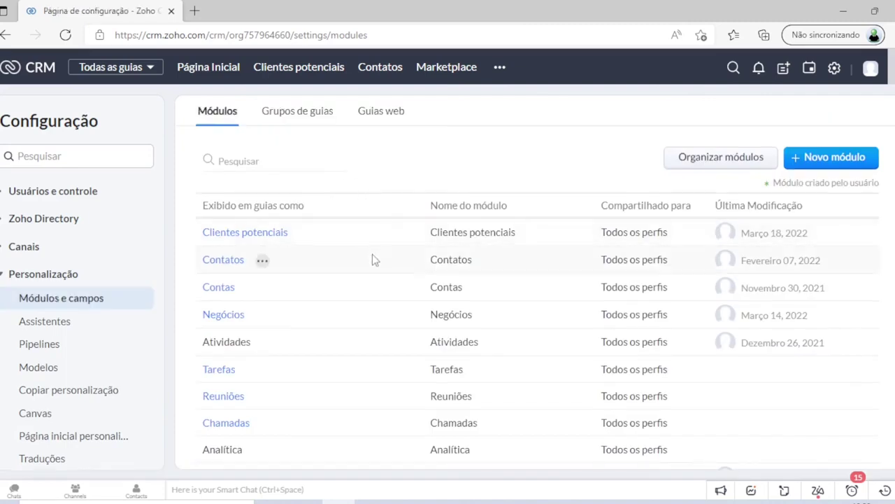
Permanently delete the Módulo customizado module from the list of modules.
{"action": "scroll", "coordinate": [380, 355], "scroll_direction": "down", "scroll_amount": 10}
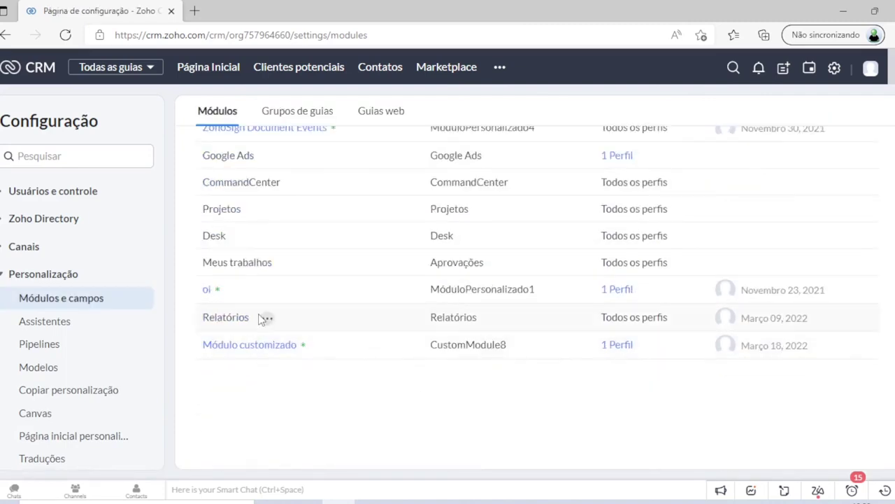
{"action": "left_click", "coordinate": [324, 347]}
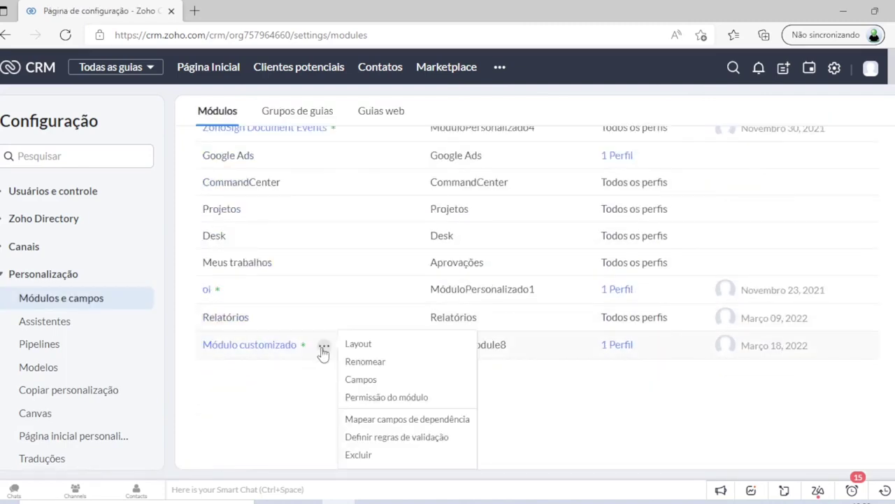
{"action": "left_click", "coordinate": [361, 455]}
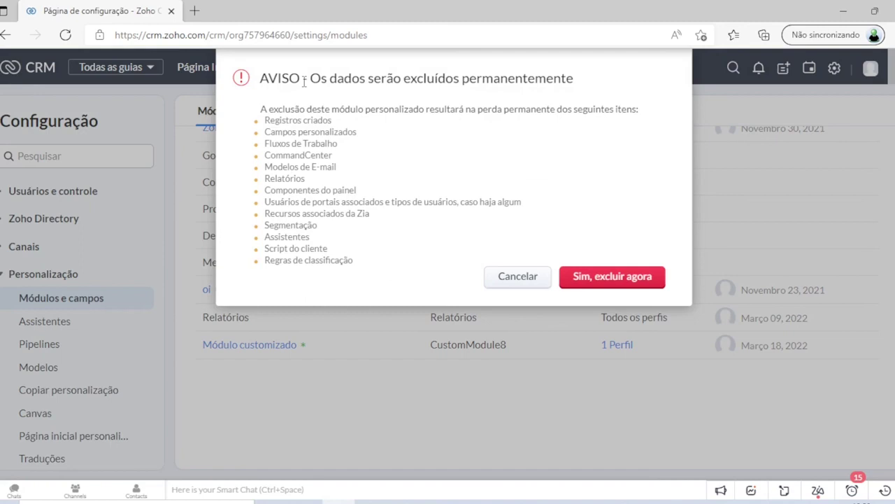
{"action": "left_click", "coordinate": [650, 284]}
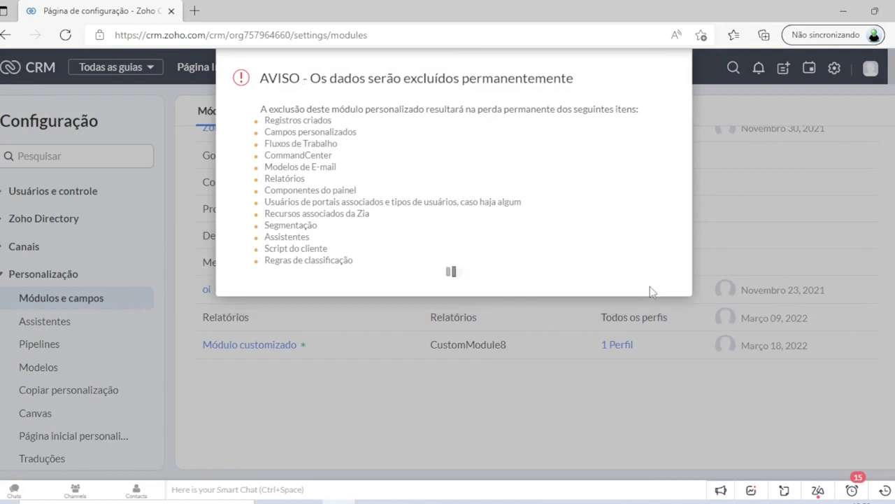